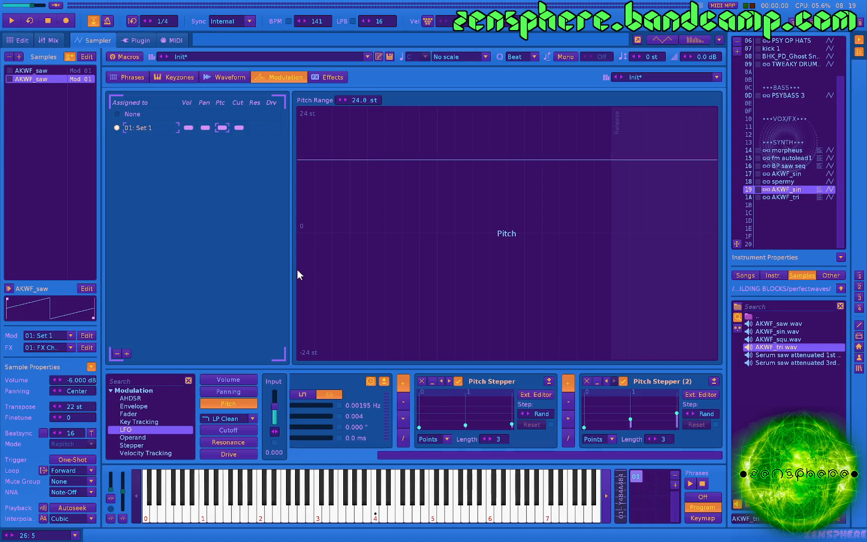
Play test notes on the existing AKWF_sin (19) and AKWF_tri (1A) instruments and examine their pitch modulation chains.
{"action": "key", "text": "z"}
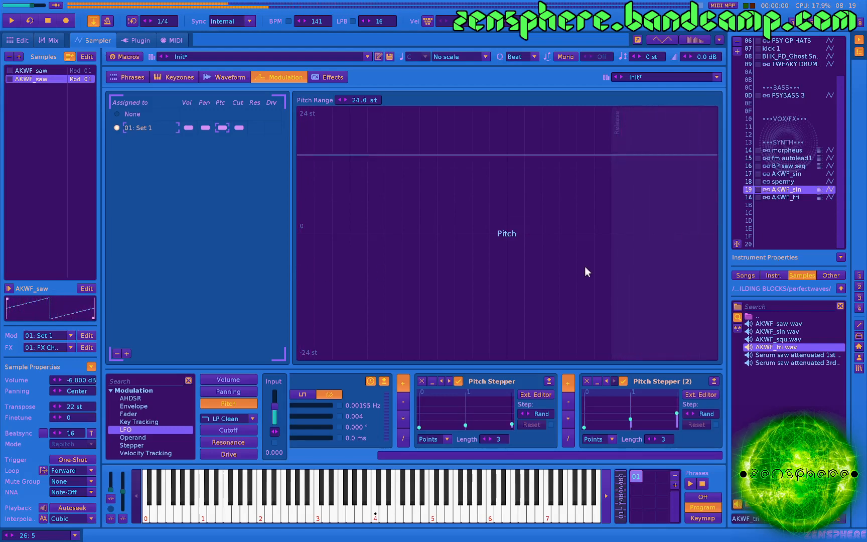
{"action": "left_click", "coordinate": [786, 197]}
{"action": "key", "text": "z"}
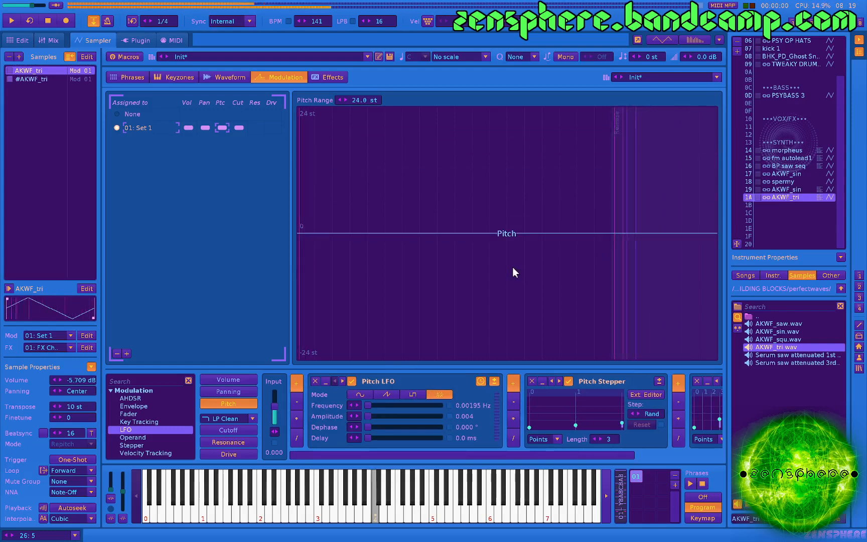
{"action": "key", "text": "q"}
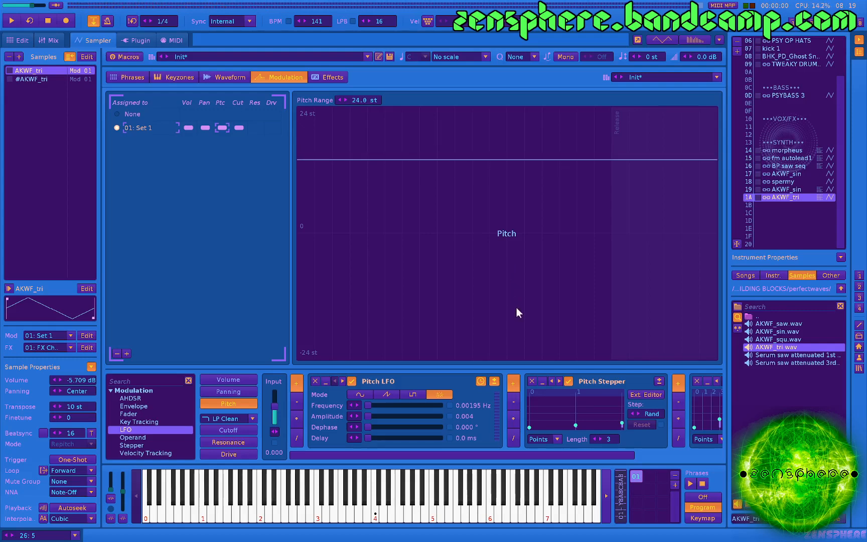
{"action": "scroll", "coordinate": [491, 404], "scroll_direction": "down", "scroll_amount": 3}
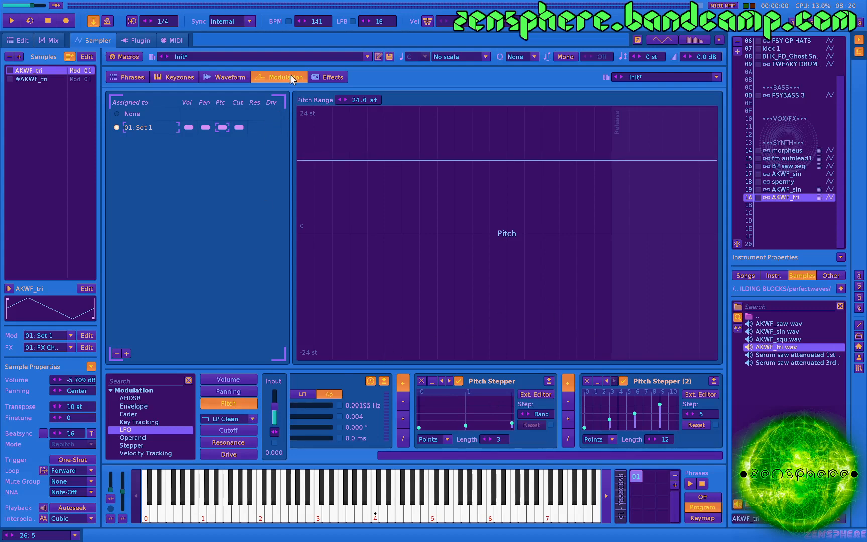
Load the AKWF_tri.wav sample into the empty instrument slot 1B.
{"action": "left_click", "coordinate": [773, 204]}
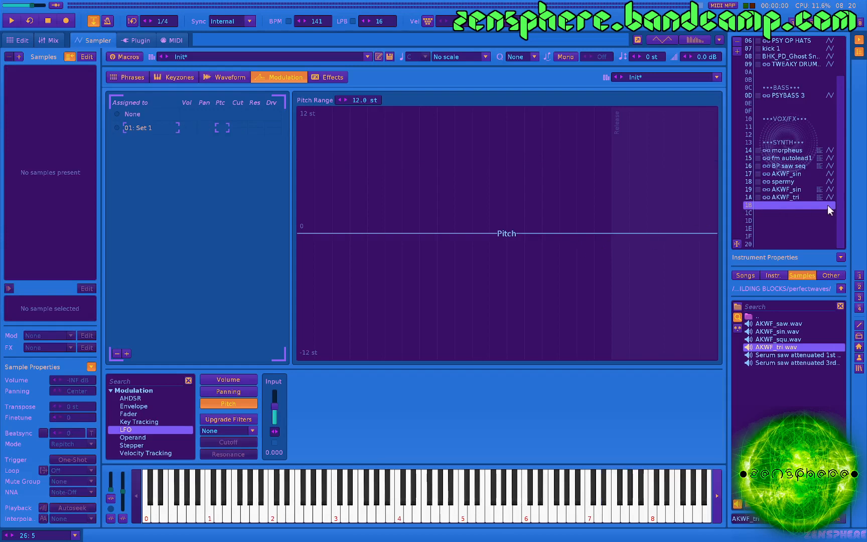
{"action": "double_click", "coordinate": [784, 331]}
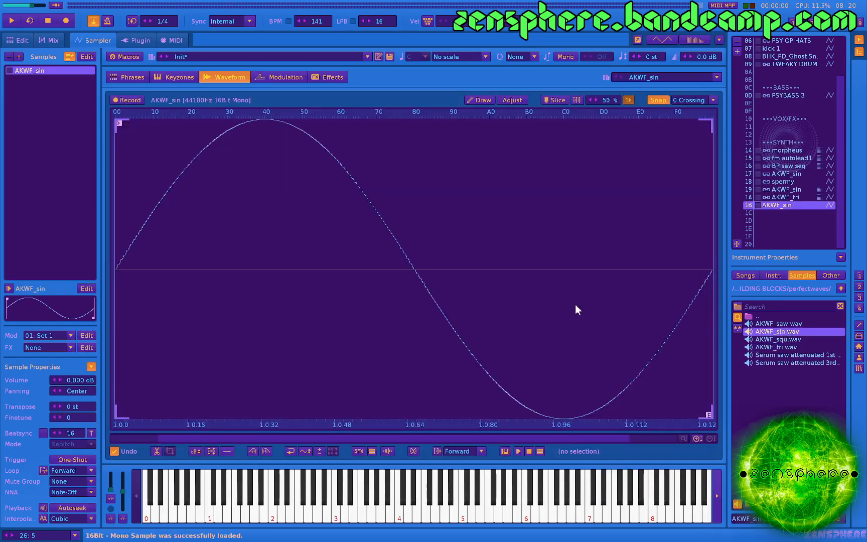
{"action": "double_click", "coordinate": [774, 347]}
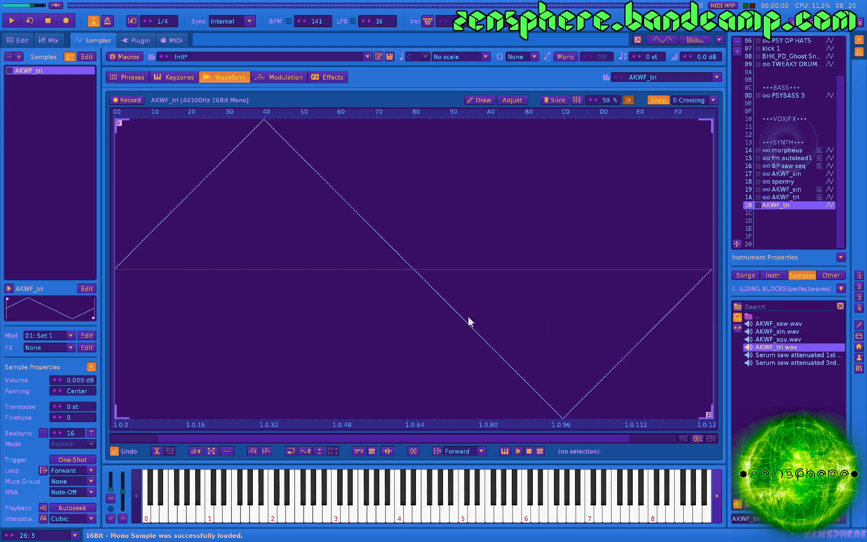
Set the AKWF_tri sample's volume to -6 dB and play test notes to hear it.
{"action": "double_click", "coordinate": [80, 381]}
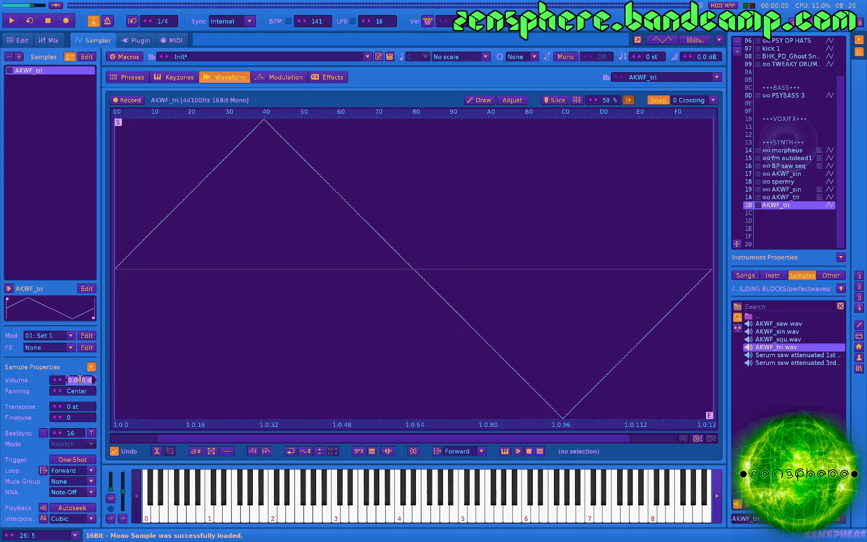
{"action": "type", "text": "-6"}
{"action": "key", "text": "Return"}
{"action": "key", "text": "z"}
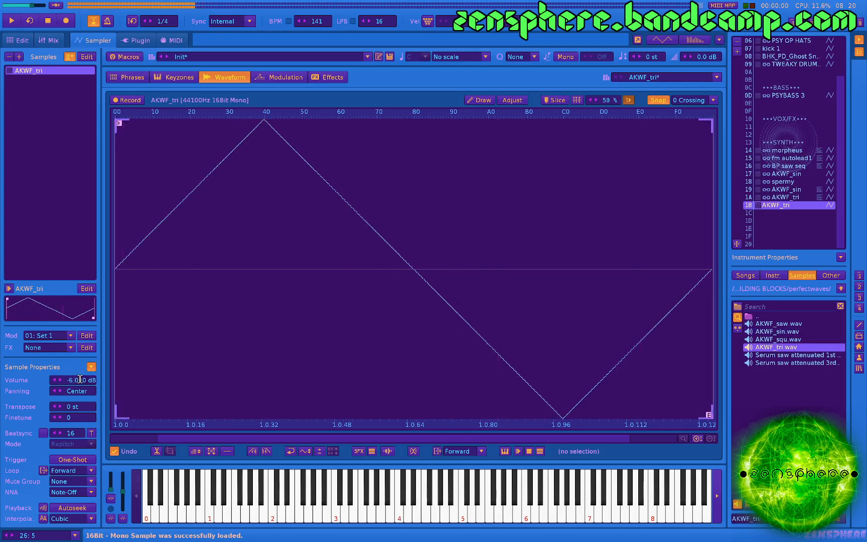
{"action": "key", "text": "q"}
{"action": "key", "text": "q"}
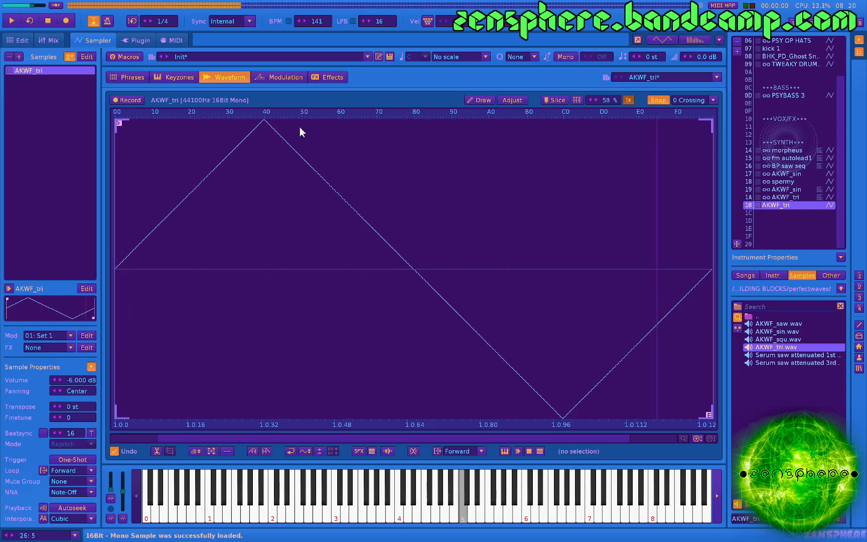
Add a Volume AHDSR with 0 ms attack, 271 ms decay scaled -0.080, zero sustain and 567 ms release; set sample volume to -2.674 dB.
{"action": "left_click", "coordinate": [284, 75]}
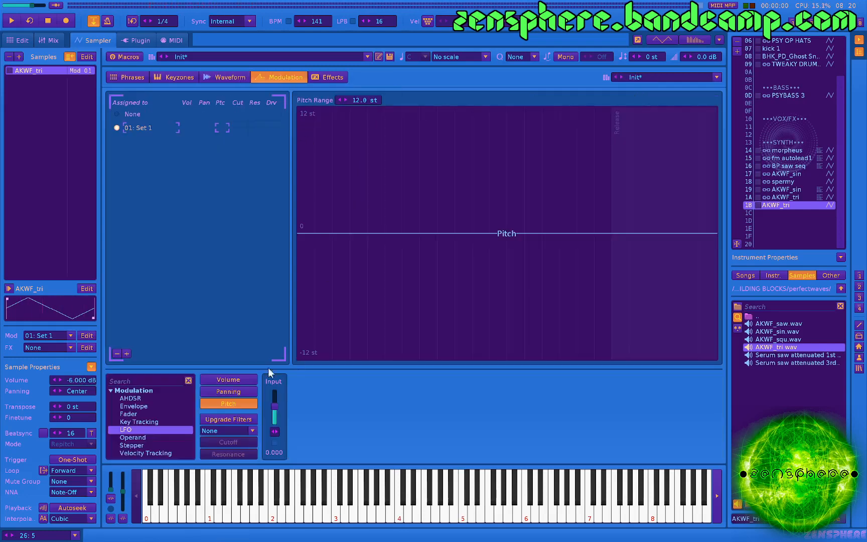
{"action": "left_click", "coordinate": [238, 378]}
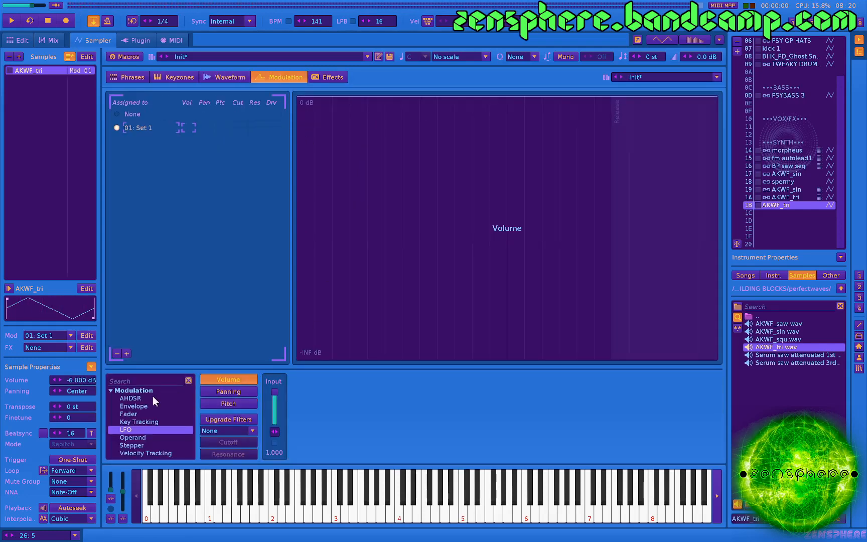
{"action": "double_click", "coordinate": [138, 399]}
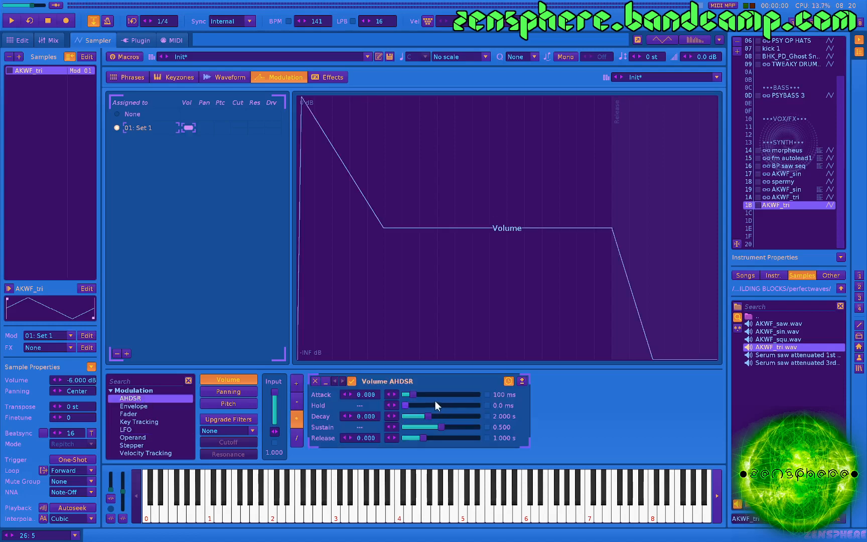
{"action": "left_click_drag", "start_coordinate": [413, 395], "coordinate": [403, 395]}
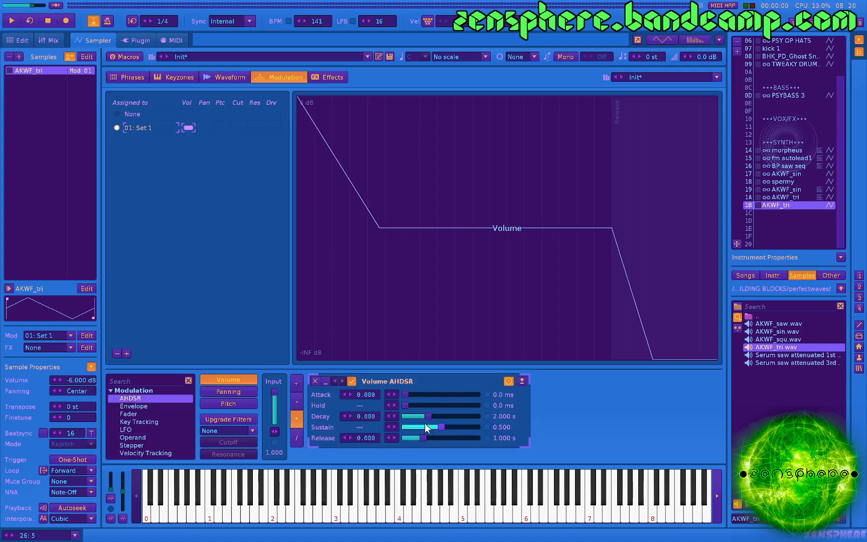
{"action": "mouse_move", "coordinate": [424, 427]}
{"action": "left_mouse_down"}
{"action": "mouse_move", "coordinate": [405, 428]}
{"action": "mouse_move", "coordinate": [403, 416]}
{"action": "mouse_move", "coordinate": [419, 437]}
{"action": "left_mouse_up"}
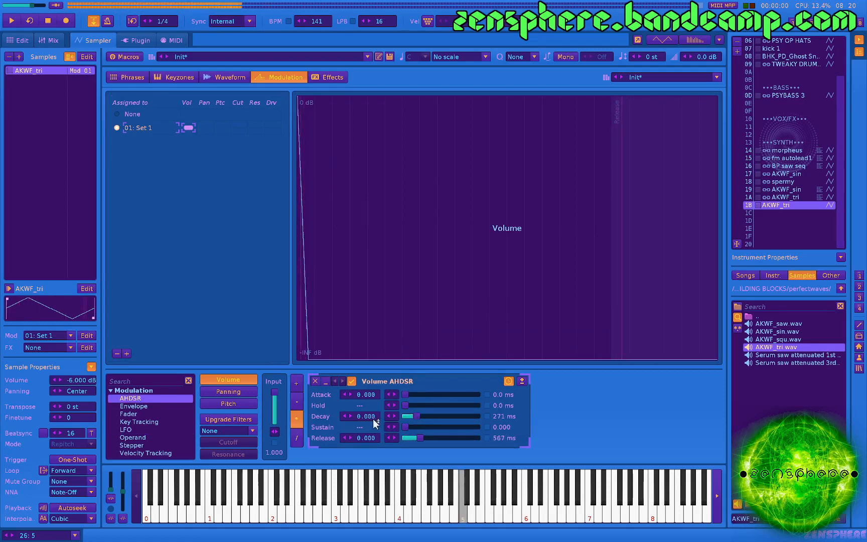
{"action": "left_click_drag", "start_coordinate": [372, 419], "coordinate": [373, 423]}
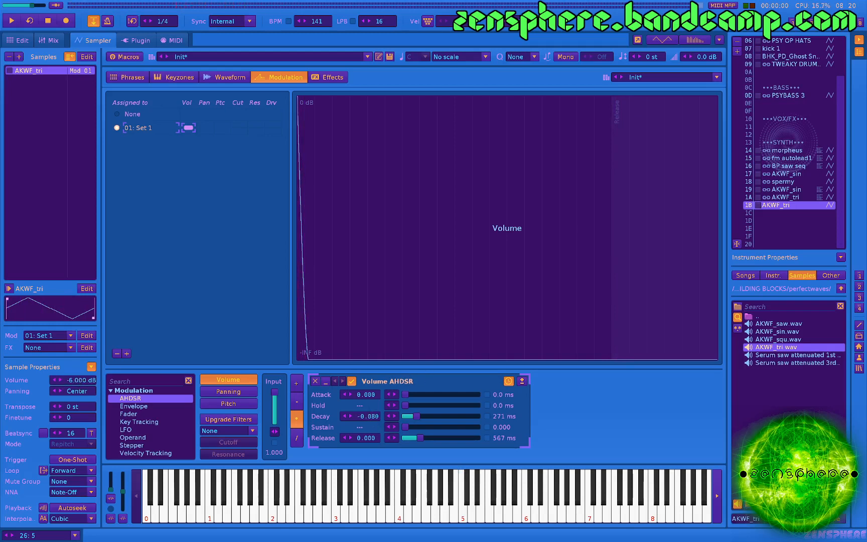
{"action": "left_click_drag", "start_coordinate": [75, 380], "coordinate": [75, 376]}
Add a unipolar Stepper to the pitch modulation with a pitch range of 24 st, and audition it.
{"action": "left_click", "coordinate": [232, 405]}
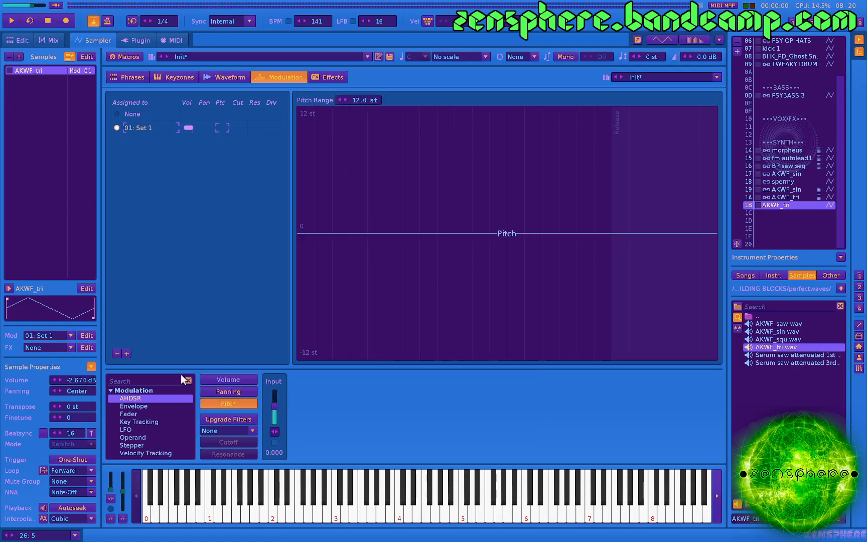
{"action": "double_click", "coordinate": [143, 443]}
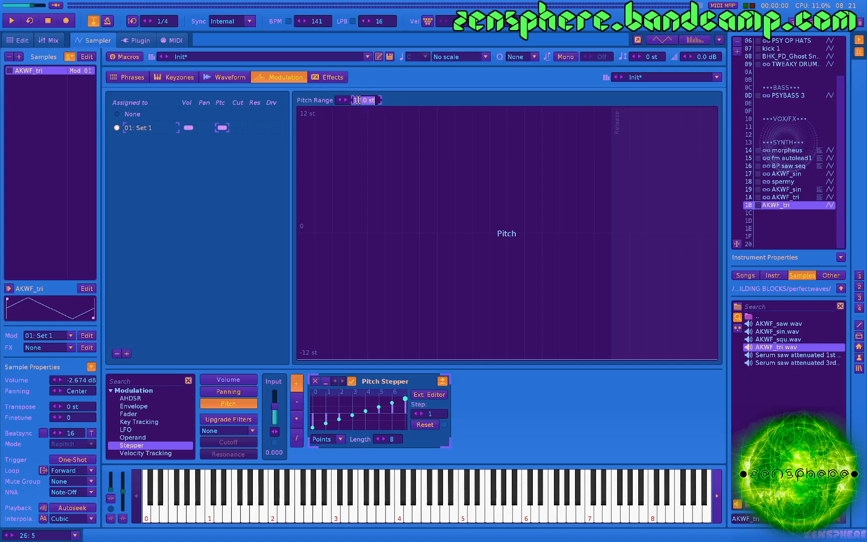
{"action": "type", "text": "24"}
{"action": "key", "text": "Return"}
{"action": "left_click", "coordinate": [445, 382]}
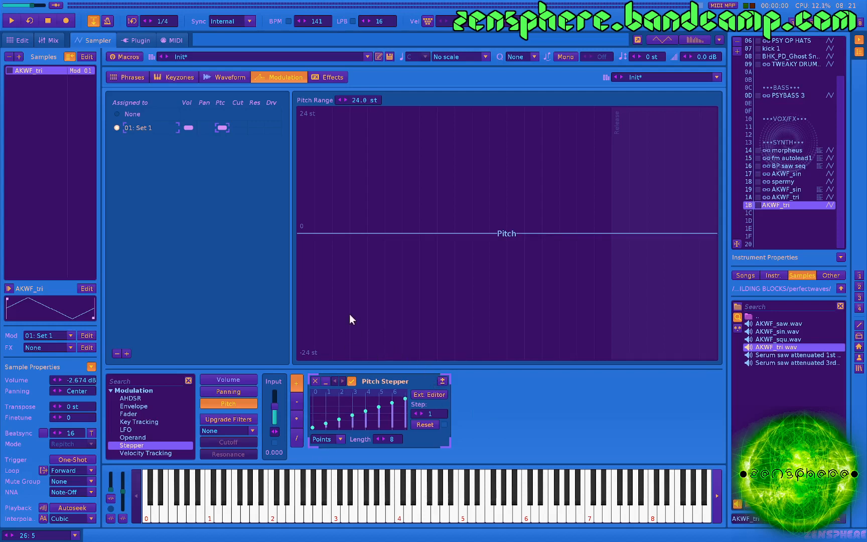
{"action": "key", "text": "q"}
{"action": "key", "text": "q"}
{"action": "key", "text": "q"}
{"action": "key", "text": "q"}
{"action": "key", "text": "q"}
{"action": "key", "text": "q"}
{"action": "key", "text": "q"}
Lower the Pitch Stepper's point at step 1 to two grid lines above zero and the point at step 2 to 0.167.
{"action": "left_click", "coordinate": [423, 395]}
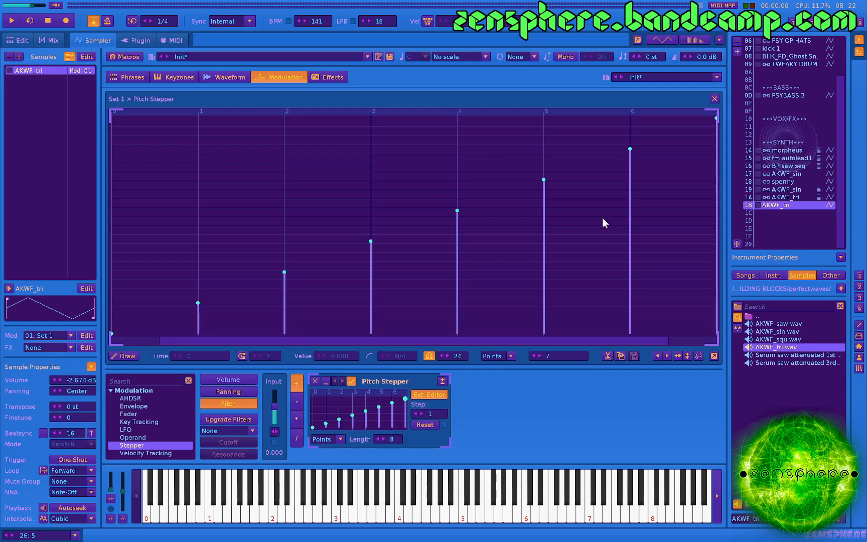
{"action": "left_click", "coordinate": [715, 99]}
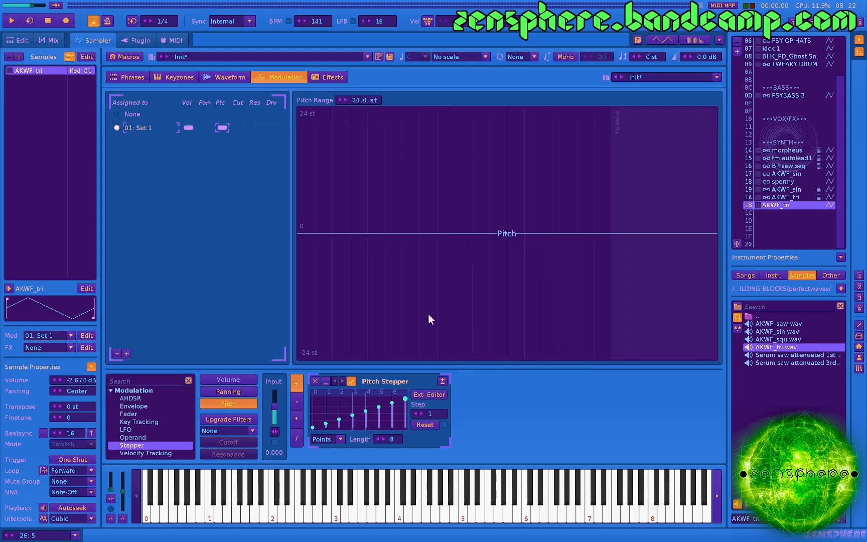
{"action": "left_click", "coordinate": [425, 393]}
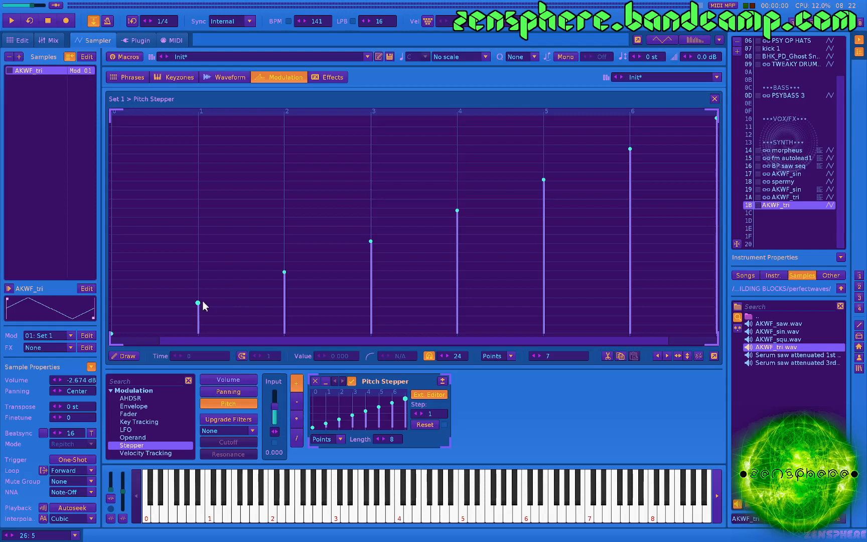
{"action": "mouse_move", "coordinate": [198, 304]}
{"action": "left_click_drag", "start_coordinate": [199, 304], "coordinate": [198, 325]}
{"action": "left_click_drag", "start_coordinate": [283, 272], "coordinate": [277, 305]}
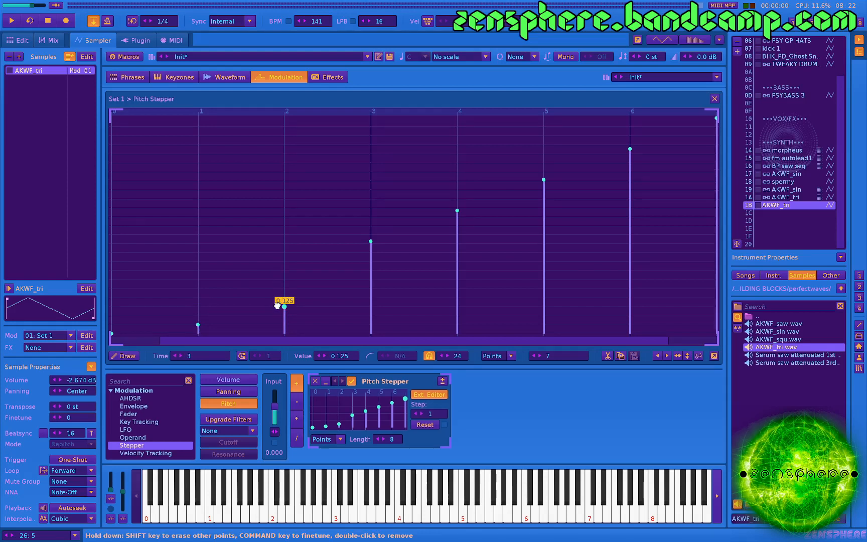
{"action": "left_click_drag", "start_coordinate": [198, 325], "coordinate": [196, 318]}
{"action": "left_click_drag", "start_coordinate": [285, 306], "coordinate": [283, 296]}
Shorten the Pitch Stepper to a length of 3 and play repeated test notes to audition it.
{"action": "left_click_drag", "start_coordinate": [571, 358], "coordinate": [571, 376]}
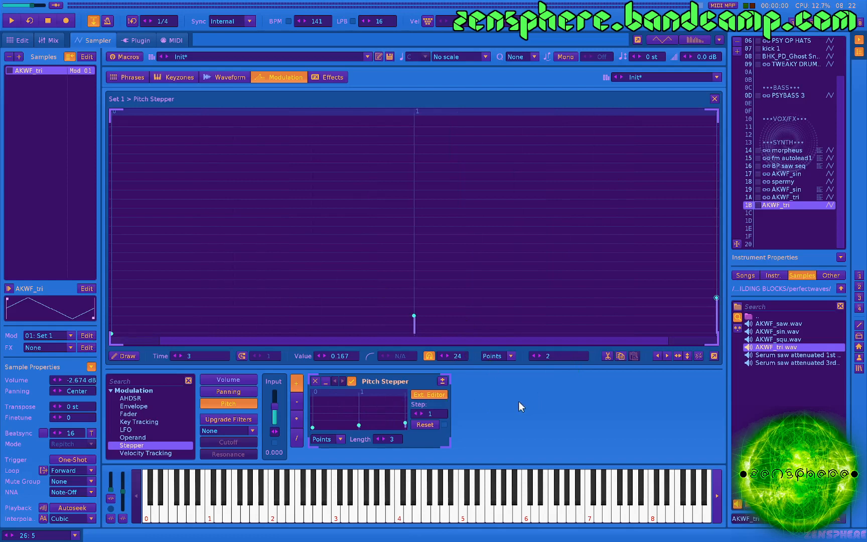
{"action": "key", "text": "q"}
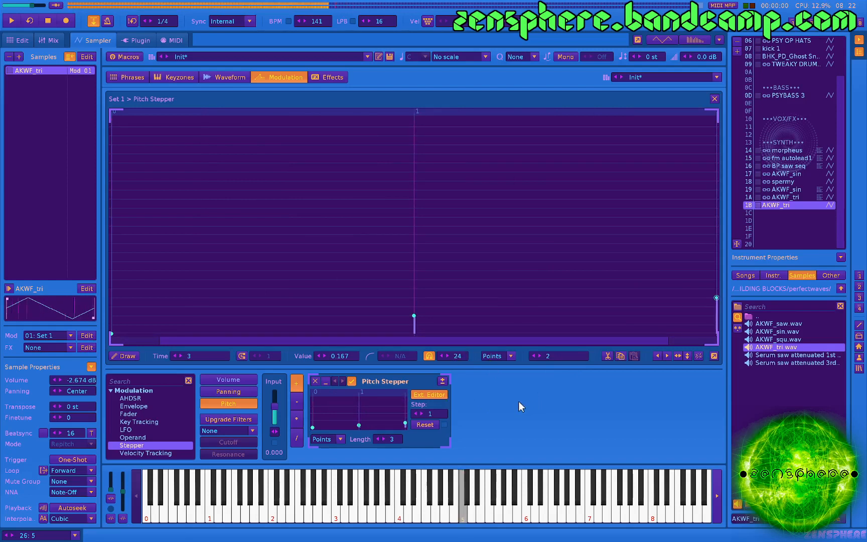
{"action": "key", "text": "q"}
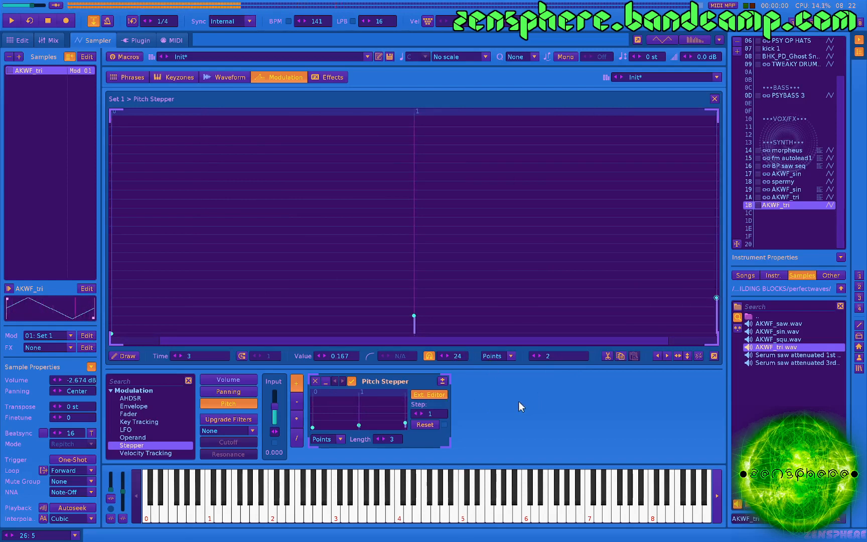
{"action": "key", "text": "q"}
{"action": "key", "text": "q"}
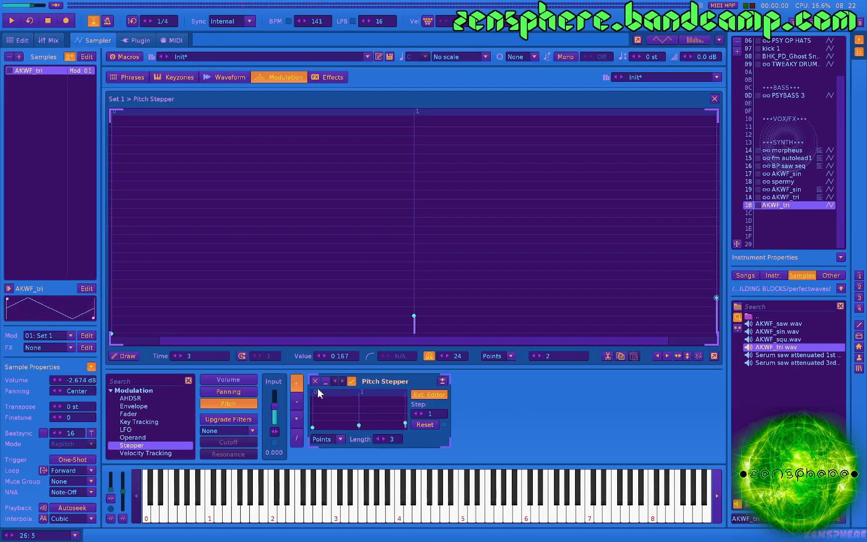
Add a second, unipolar Pitch Stepper with its points at steps 1, 2, 4 and 5 removed and step 3 lowered to seven grid lines.
{"action": "double_click", "coordinate": [143, 446]}
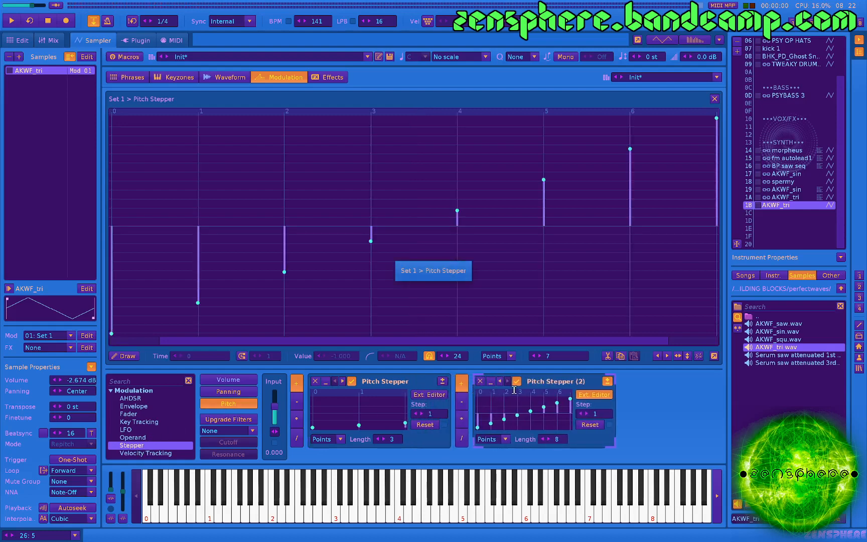
{"action": "left_click", "coordinate": [608, 382]}
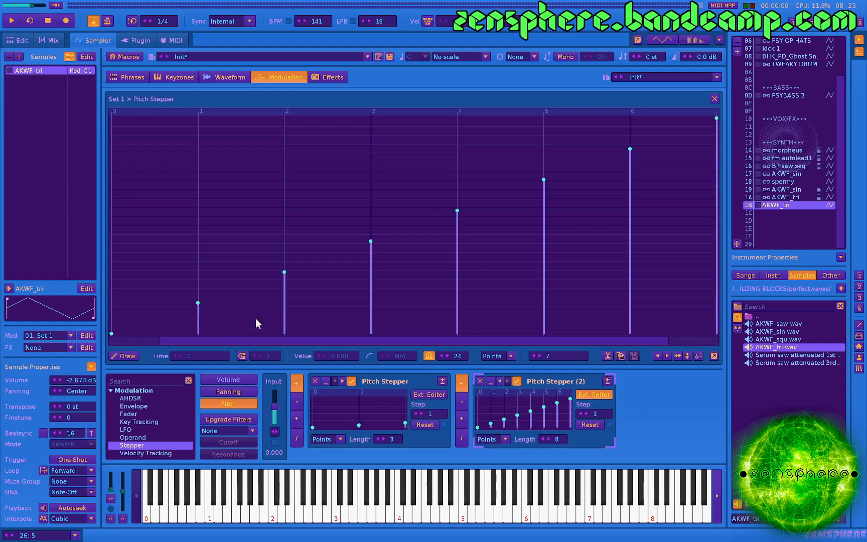
{"action": "double_click", "coordinate": [199, 304]}
{"action": "double_click", "coordinate": [285, 272]}
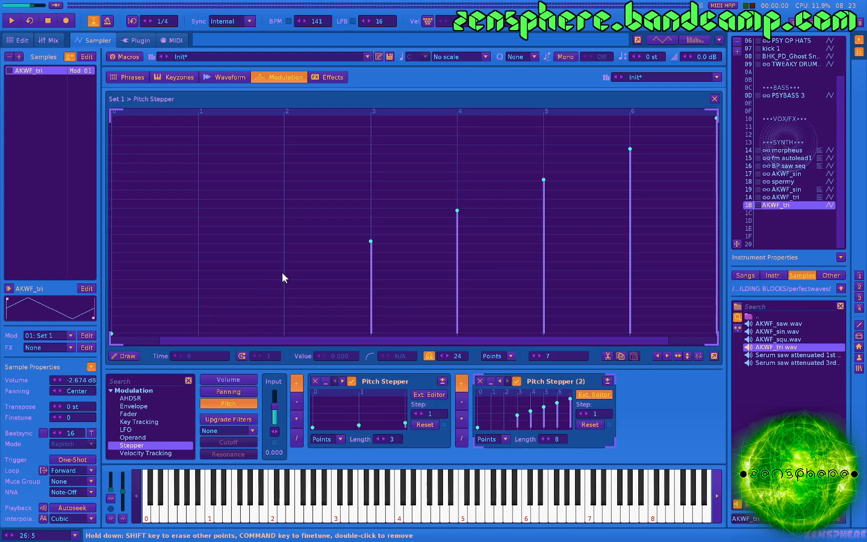
{"action": "left_click", "coordinate": [112, 333]}
{"action": "left_click_drag", "start_coordinate": [371, 242], "coordinate": [372, 273]}
{"action": "double_click", "coordinate": [458, 210]}
{"action": "double_click", "coordinate": [544, 180]}
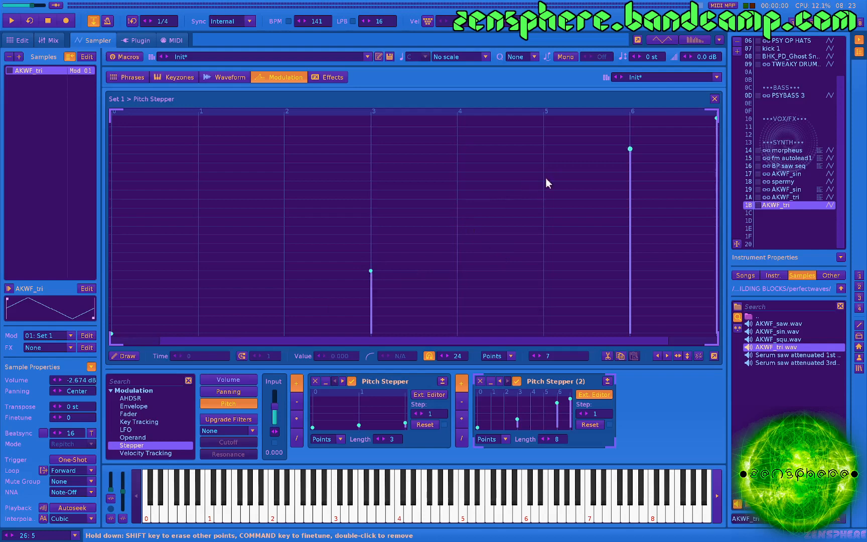
Shorten the second Pitch Stepper to a length of 6, set both steppers' Step to Rand, and compare their envelopes.
{"action": "left_click_drag", "start_coordinate": [569, 359], "coordinate": [569, 369]}
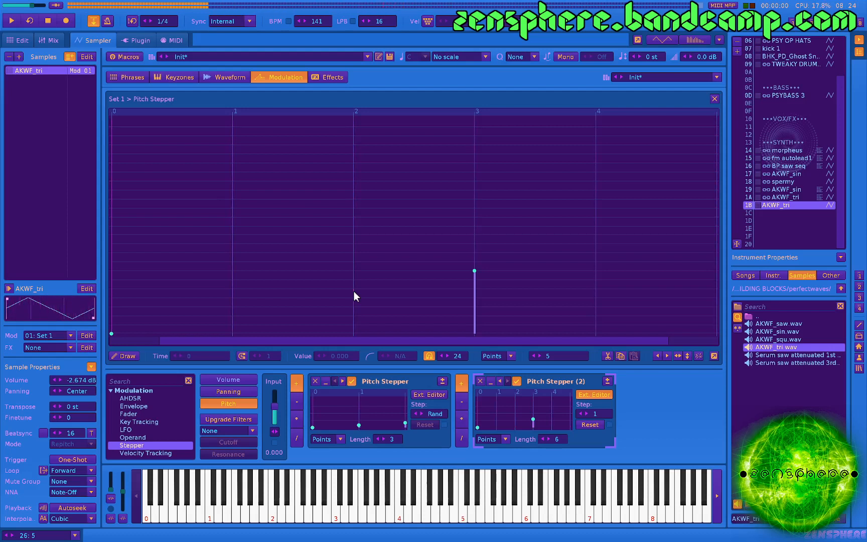
{"action": "left_click", "coordinate": [580, 413]}
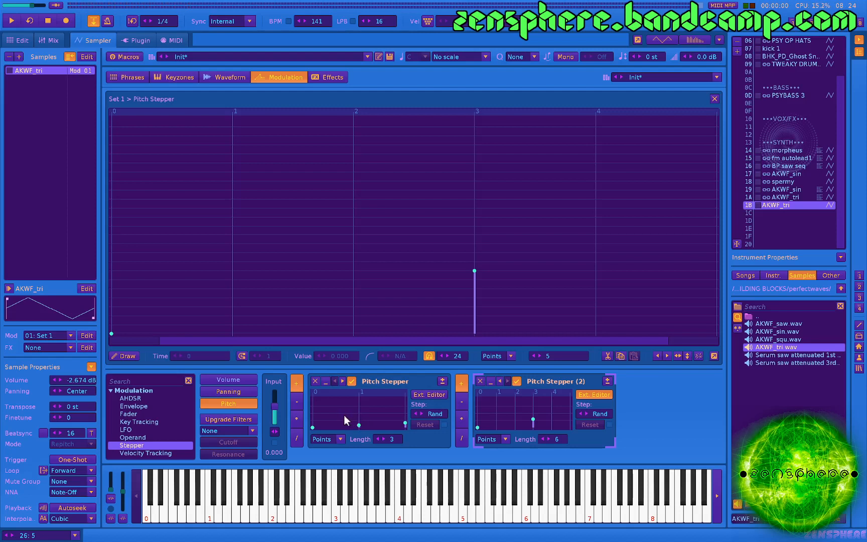
{"action": "left_click", "coordinate": [431, 395]}
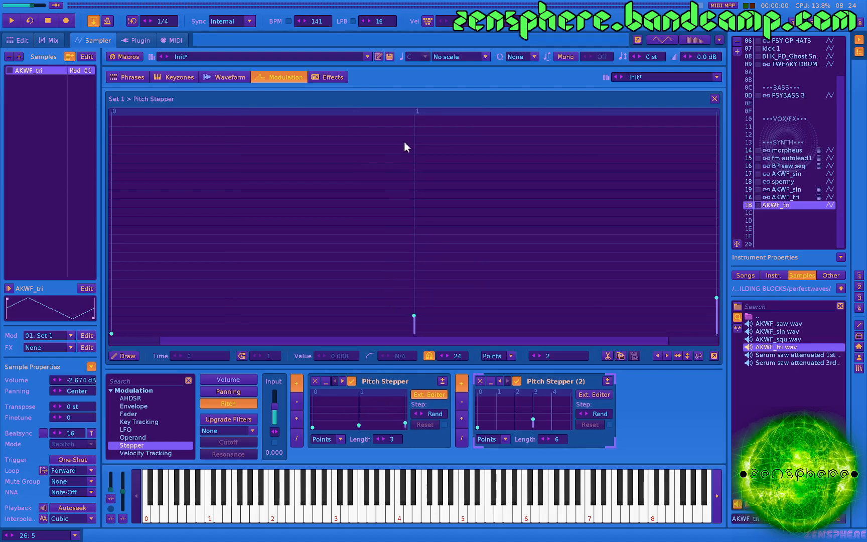
{"action": "left_click", "coordinate": [592, 396]}
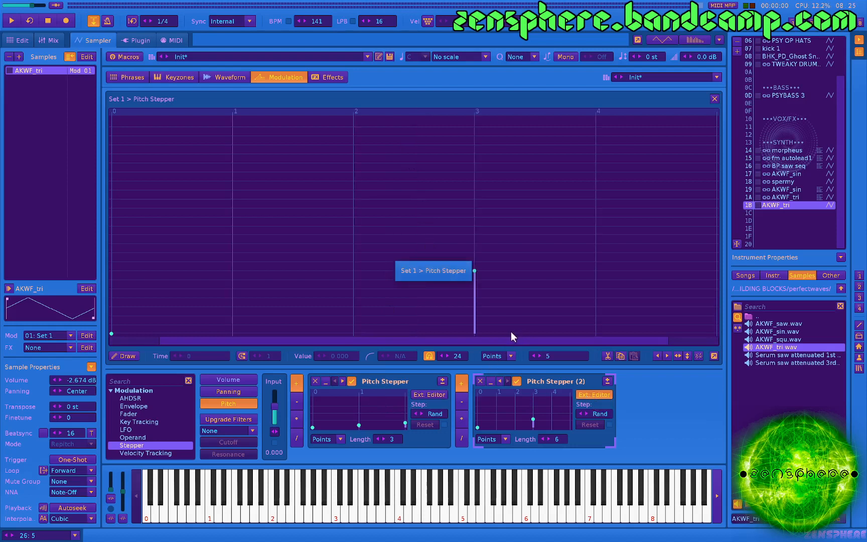
Extend the second Pitch Stepper to a length of 9, lower its step 6 point to 0.500 and remove the step 7 point.
{"action": "left_click", "coordinate": [538, 356]}
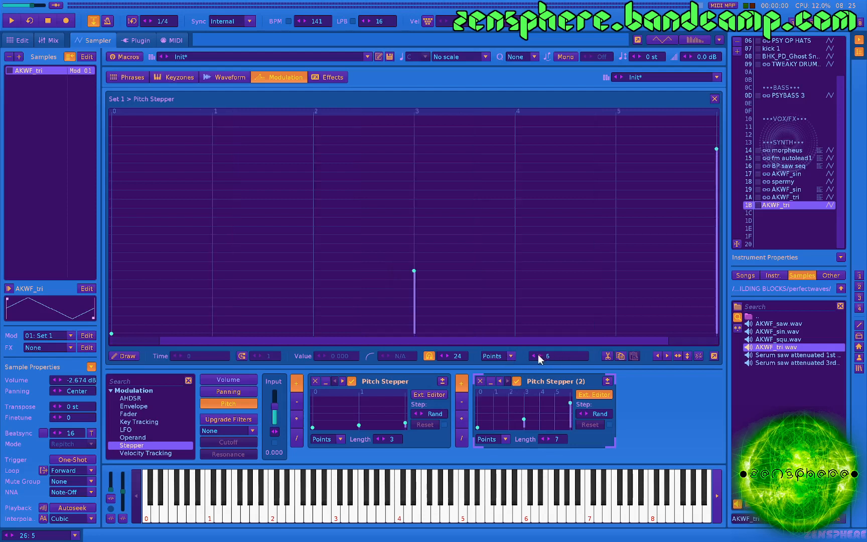
{"action": "left_click", "coordinate": [539, 356]}
{"action": "left_click", "coordinate": [539, 356]}
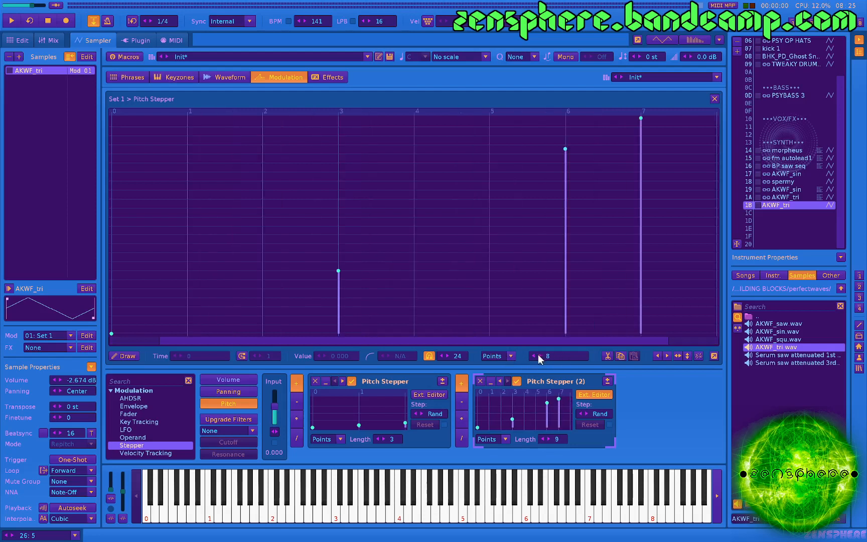
{"action": "left_click_drag", "start_coordinate": [563, 154], "coordinate": [567, 226]}
{"action": "double_click", "coordinate": [641, 119]}
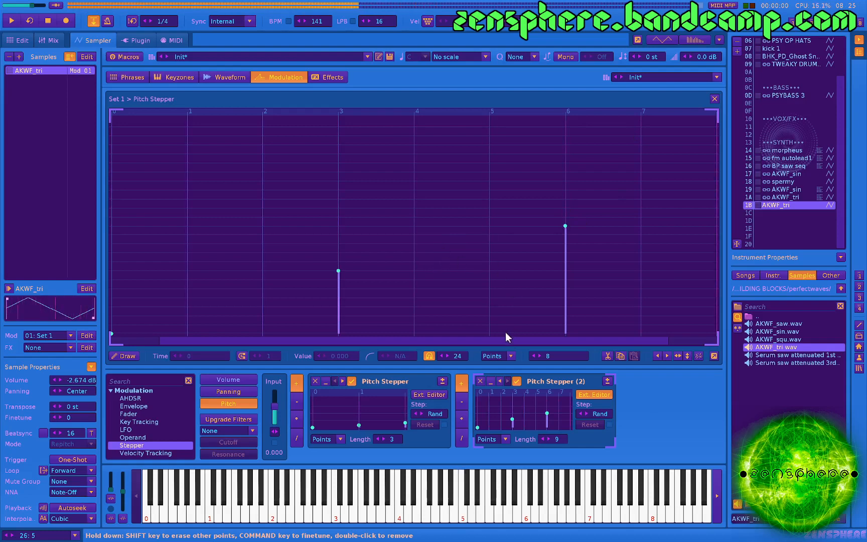
Extend the second Pitch Stepper to a length of 12 and add a point at step 9 with a value of 0.792.
{"action": "left_click", "coordinate": [539, 356]}
{"action": "left_click", "coordinate": [539, 355]}
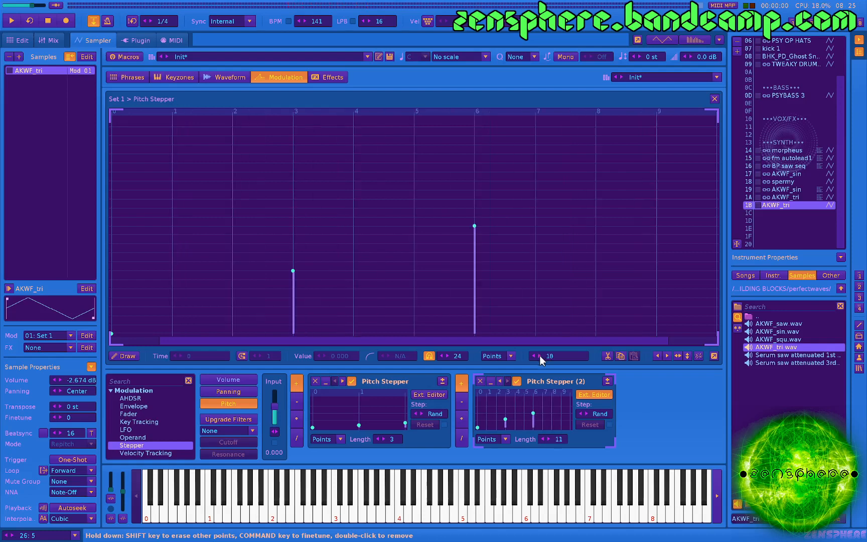
{"action": "left_click", "coordinate": [540, 355]}
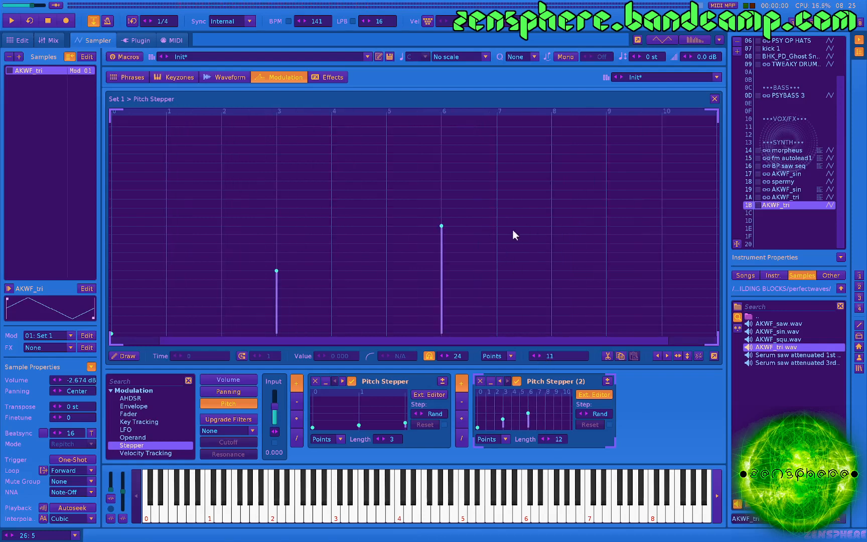
{"action": "left_click", "coordinate": [606, 224]}
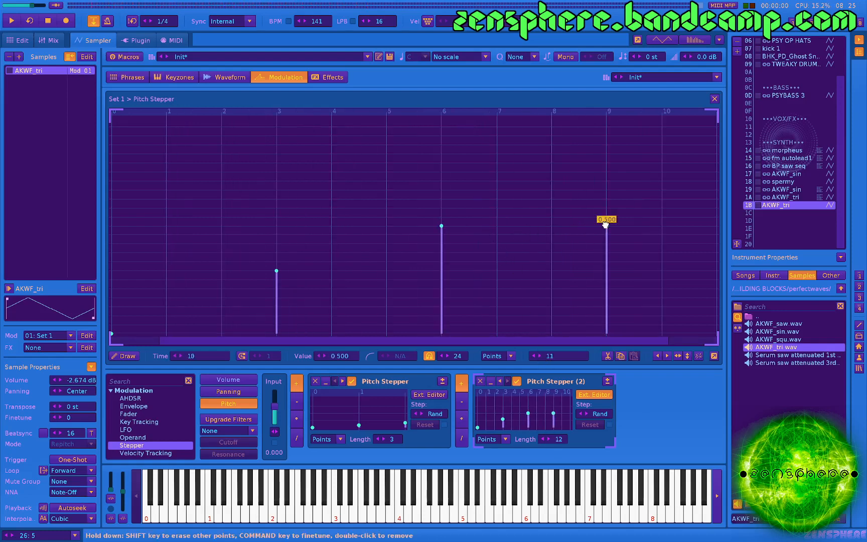
{"action": "left_click_drag", "start_coordinate": [606, 225], "coordinate": [606, 163]}
Play repeated test notes to audition the two stacked random Pitch Steppers.
{"action": "key", "text": "q"}
{"action": "key", "text": "q"}
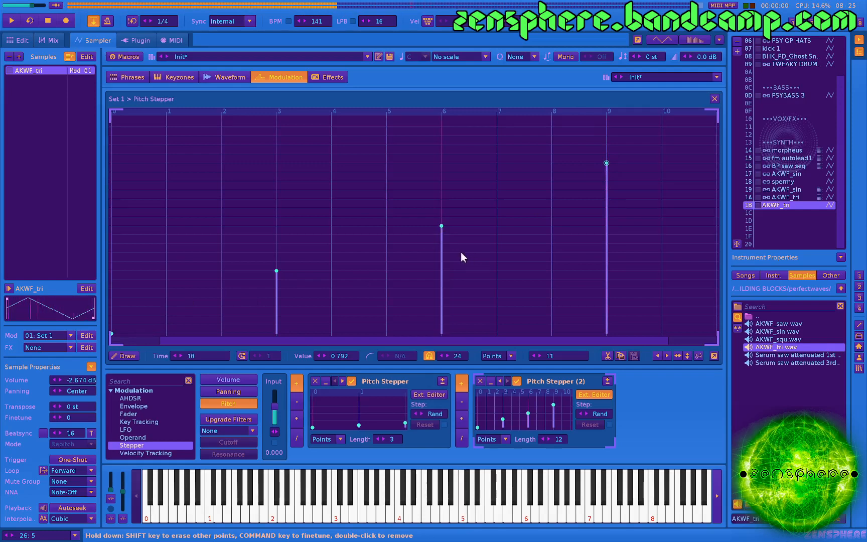
{"action": "key", "text": "q"}
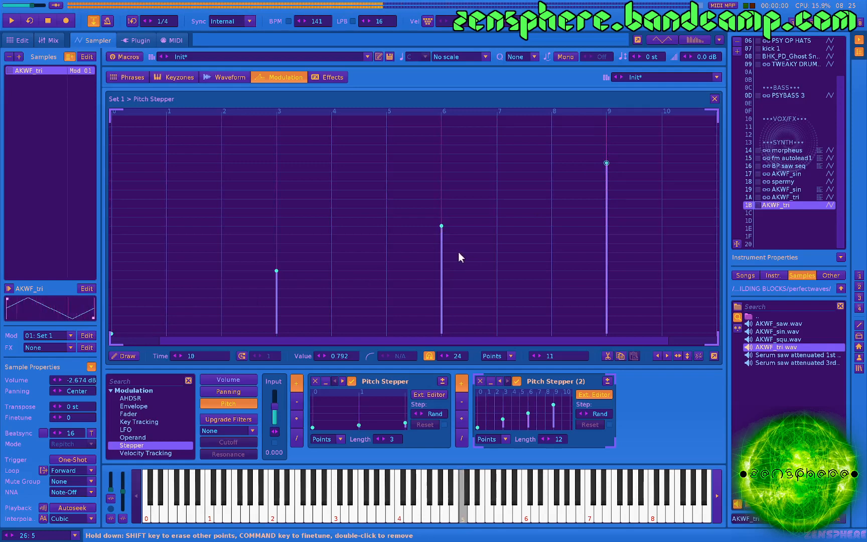
{"action": "key", "text": "q"}
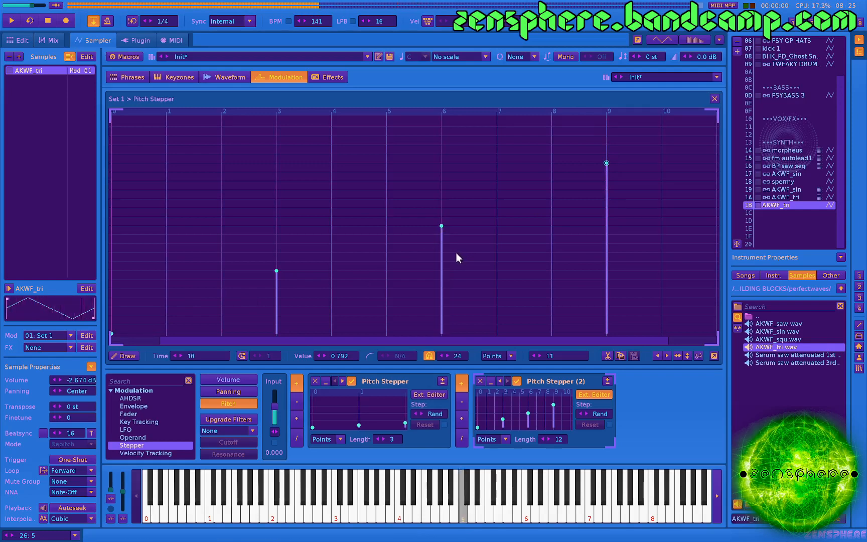
{"action": "key", "text": "q"}
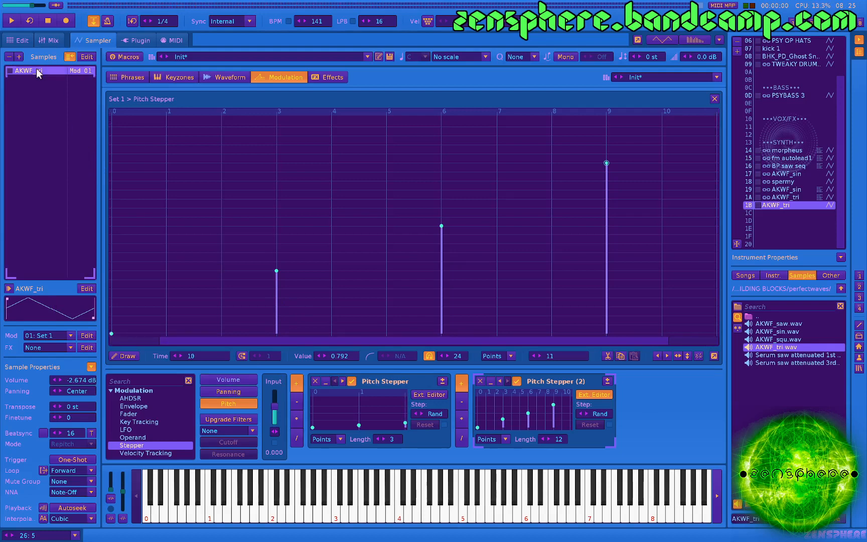
Duplicate the AKWF_tri sample with a 12 st transpose, and add a random-mode Pitch LFO at 0.00195 Hz before the steppers.
{"action": "key", "text": "ctrl+v"}
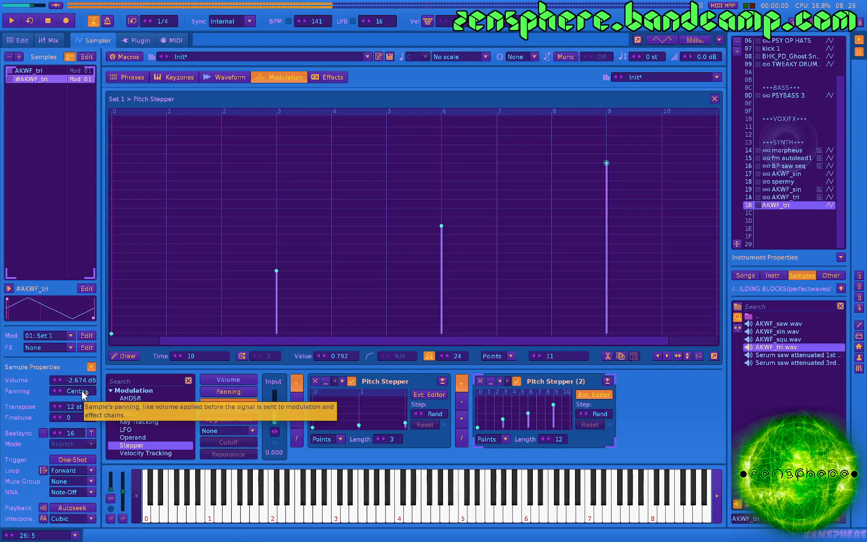
{"action": "left_click", "coordinate": [132, 431]}
{"action": "left_click_drag", "start_coordinate": [131, 429], "coordinate": [293, 420]}
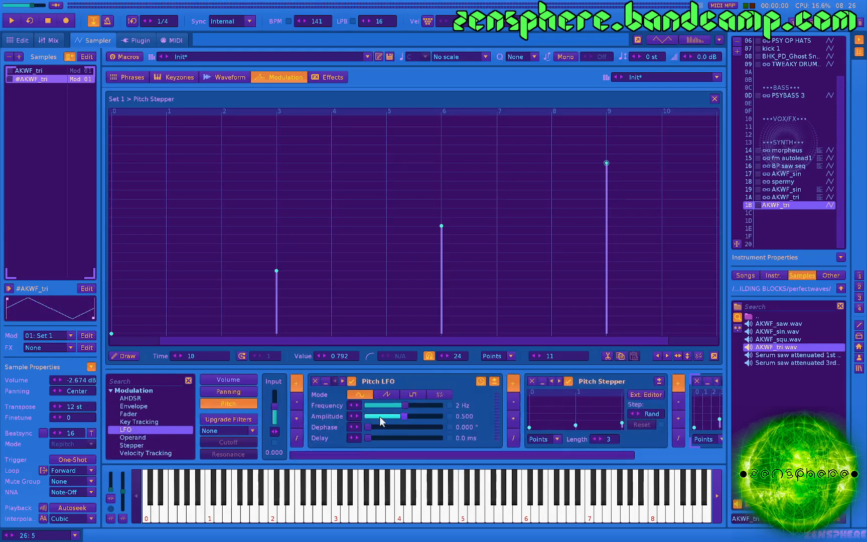
{"action": "left_click", "coordinate": [440, 394]}
{"action": "left_click_drag", "start_coordinate": [415, 403], "coordinate": [366, 405]}
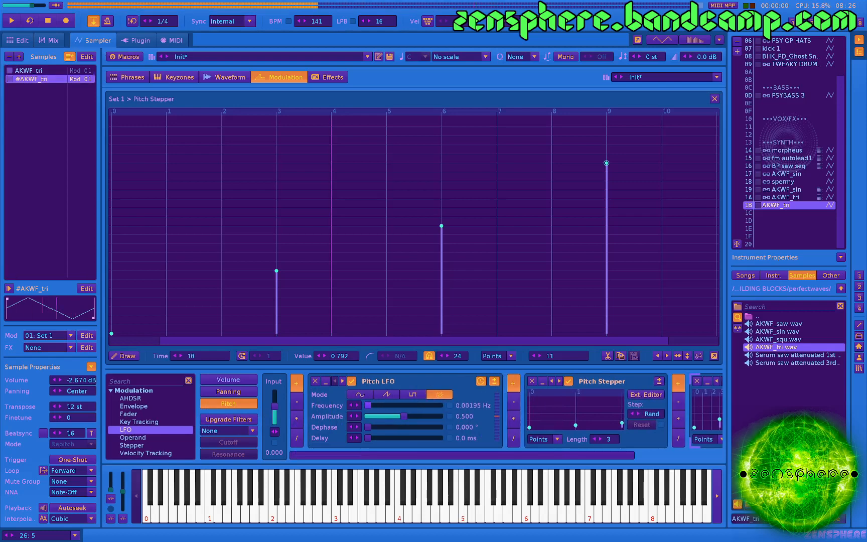
Set the Pitch LFO's amplitude to 0.008 and remove the stray point at step 5 of the second Pitch Stepper.
{"action": "double_click", "coordinate": [475, 416]}
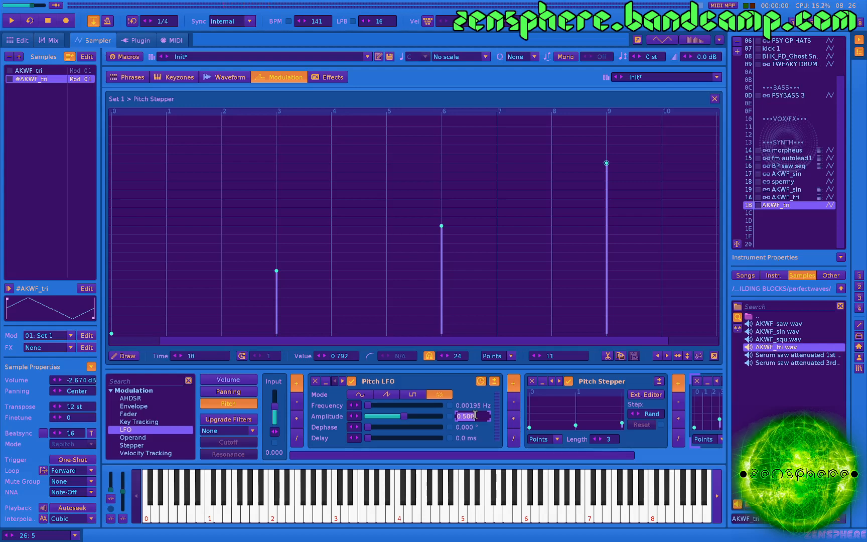
{"action": "key", "text": "BackSpace"}
{"action": "key", "text": "Return"}
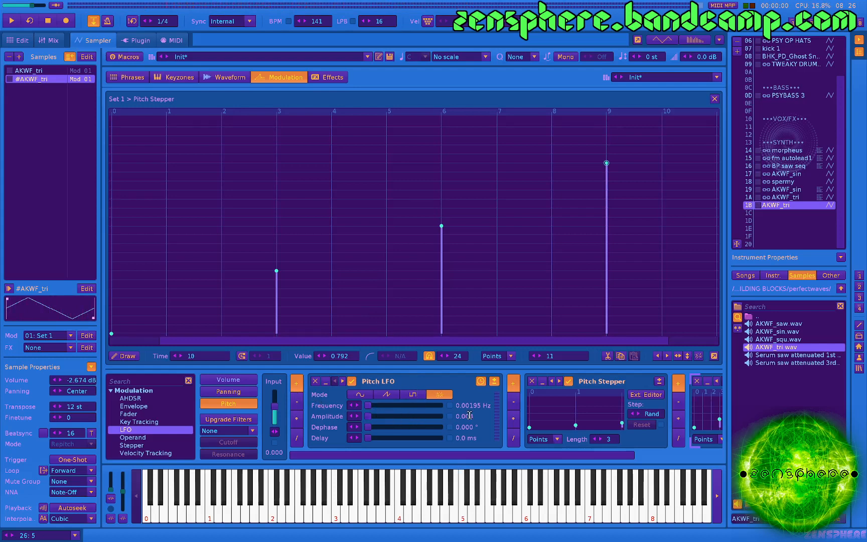
{"action": "left_click_drag", "start_coordinate": [367, 416], "coordinate": [369, 416]}
{"action": "double_click", "coordinate": [466, 417]}
{"action": "key", "text": "BackSpace"}
{"action": "type", "text": ".008"}
{"action": "key", "text": "Return"}
{"action": "double_click", "coordinate": [468, 417]}
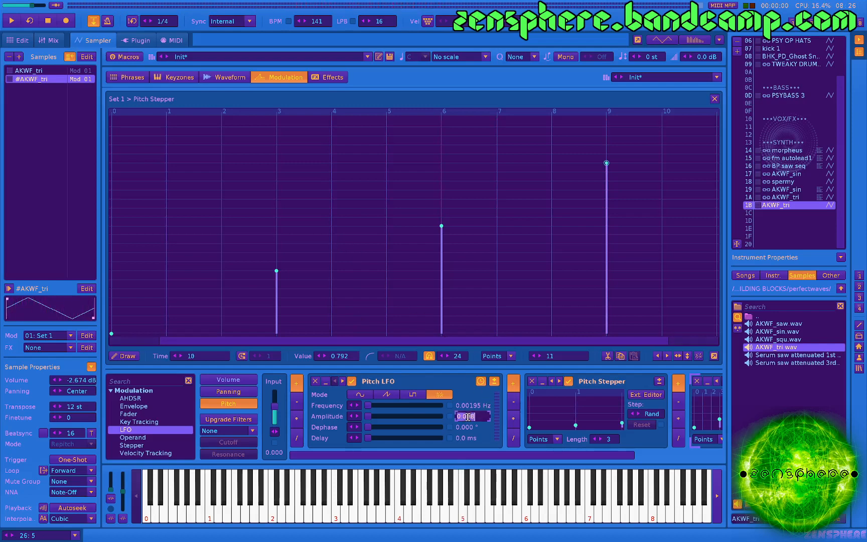
{"action": "left_click", "coordinate": [410, 316]}
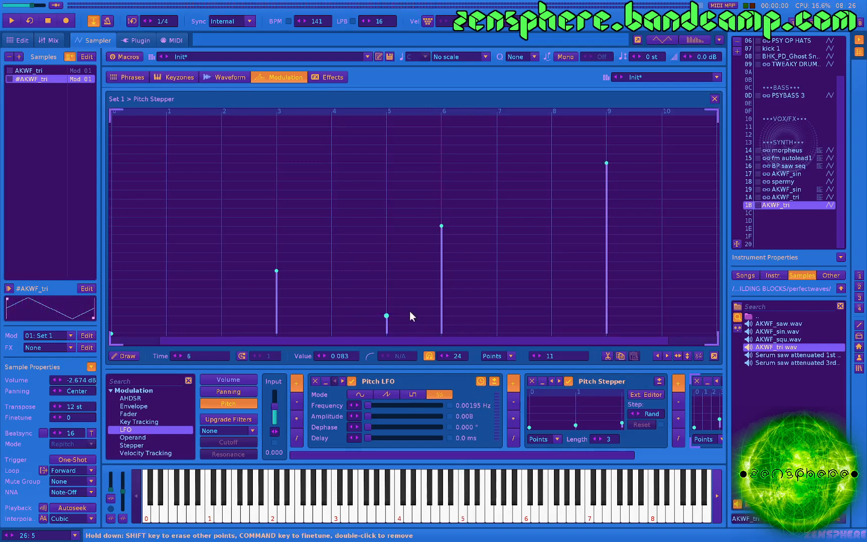
{"action": "double_click", "coordinate": [385, 316]}
Check the volume envelope and the effects page, and audition the AKWF_tri instrument in slot 1A with its effect chain.
{"action": "left_click", "coordinate": [237, 384]}
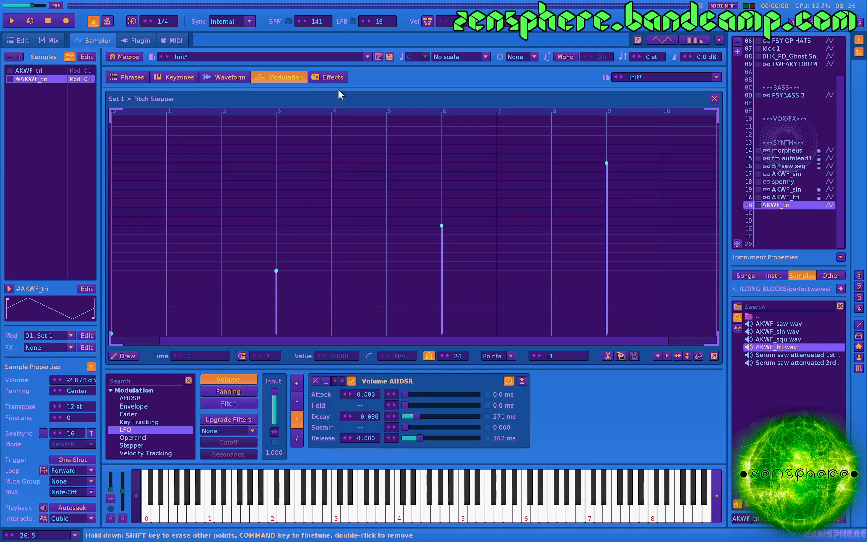
{"action": "left_click", "coordinate": [332, 77]}
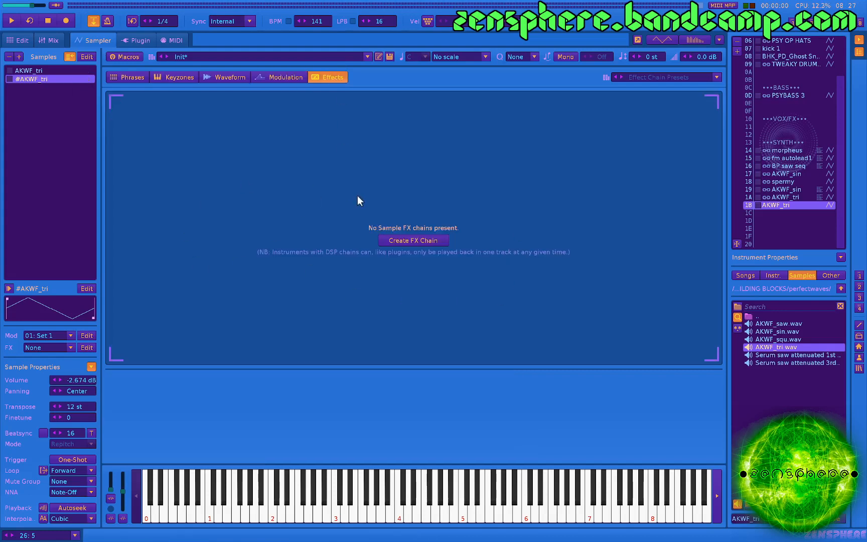
{"action": "left_click", "coordinate": [792, 197]}
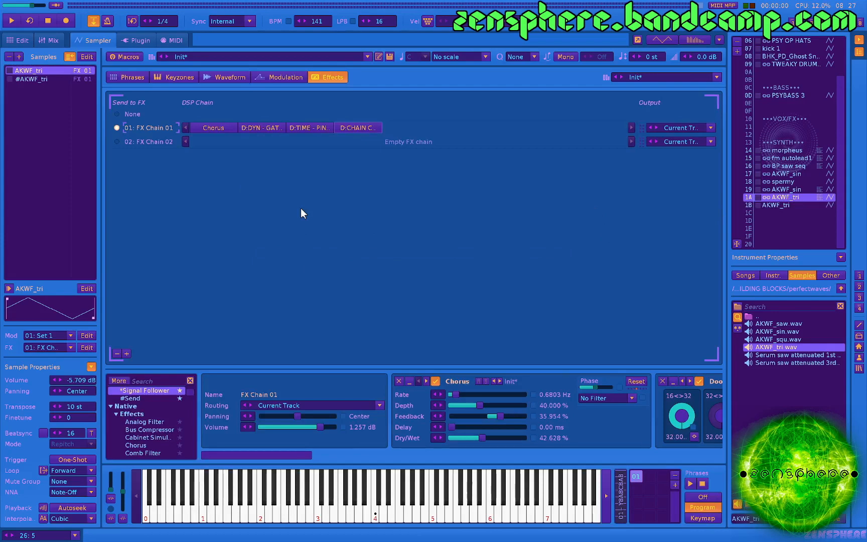
{"action": "key", "text": "q"}
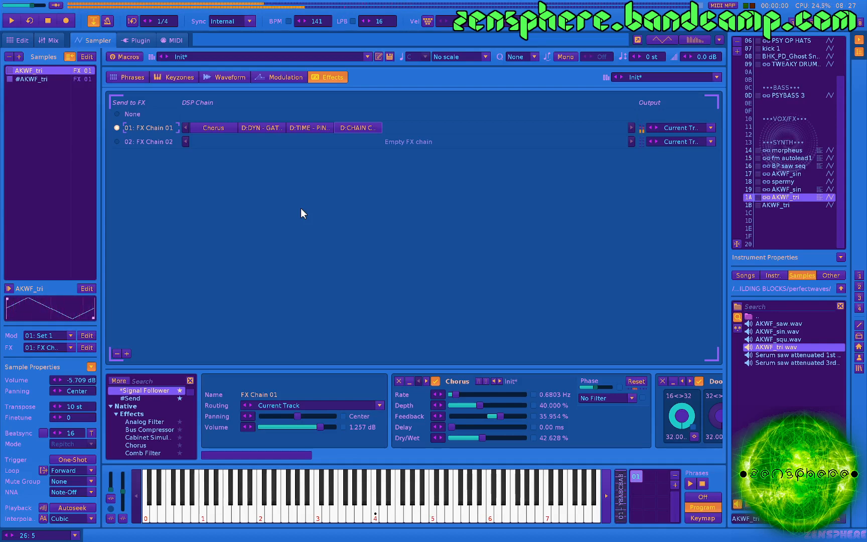
View the effect chain of the AKWF_sin instrument in slot 19, and play the song in the pattern editor until stopping it.
{"action": "left_click", "coordinate": [801, 189]}
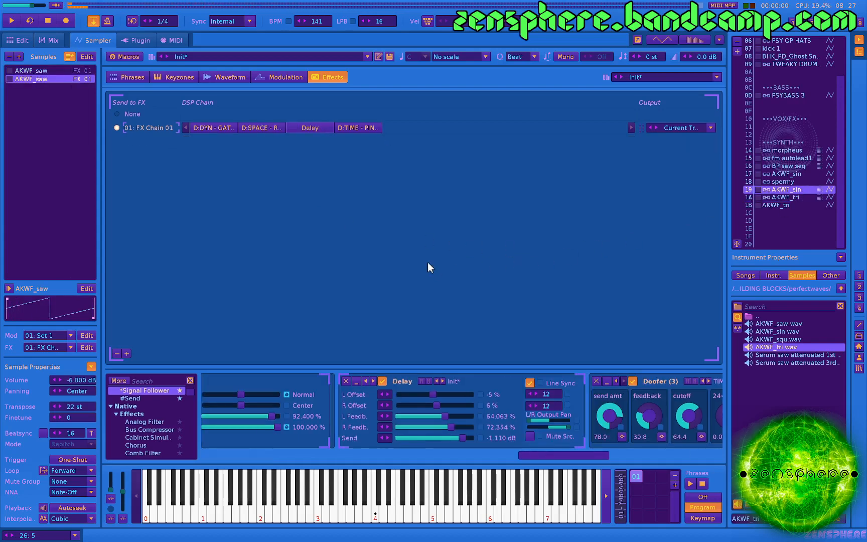
{"action": "key", "text": "F2"}
{"action": "key", "text": "space"}
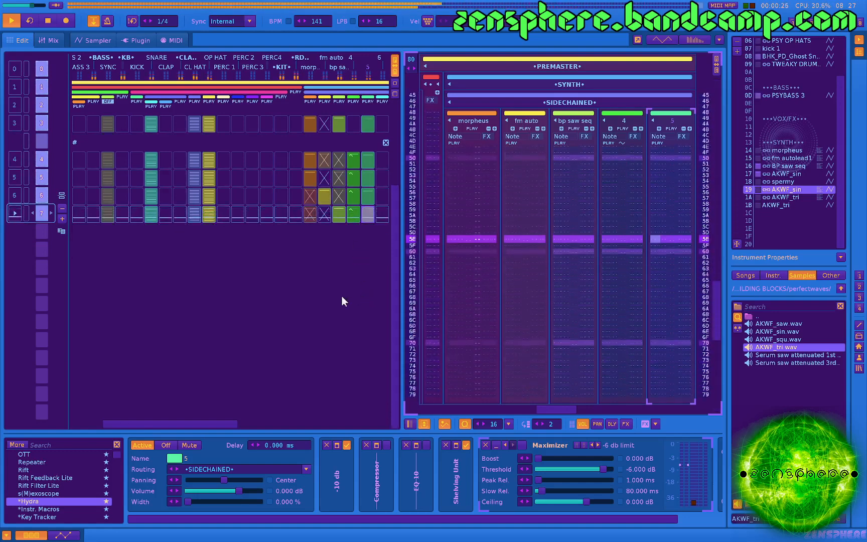
{"action": "key", "text": "space"}
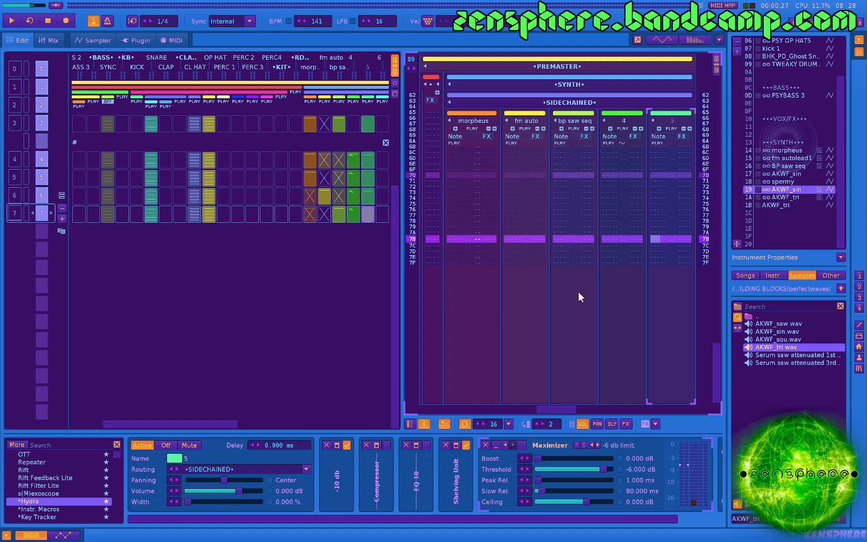
Reopen the AKWF_tri instrument in slot 1B and review its Pitch LFO and both Pitch Steppers.
{"action": "double_click", "coordinate": [782, 205]}
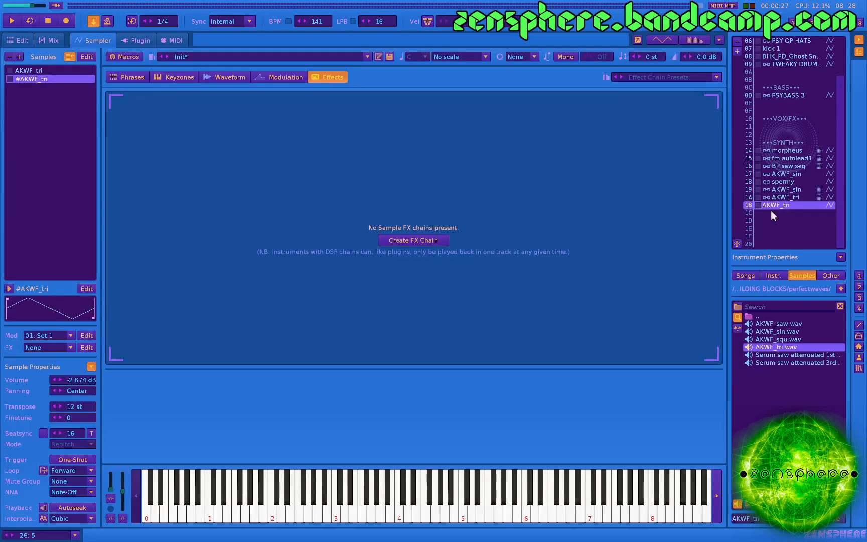
{"action": "left_click", "coordinate": [267, 82]}
{"action": "left_click", "coordinate": [229, 404]}
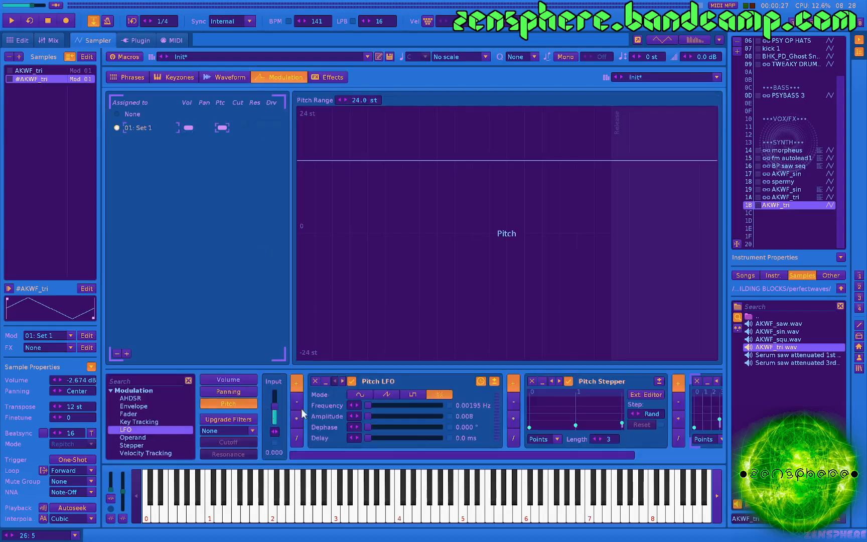
{"action": "scroll", "coordinate": [475, 428], "scroll_direction": "down", "scroll_amount": 2}
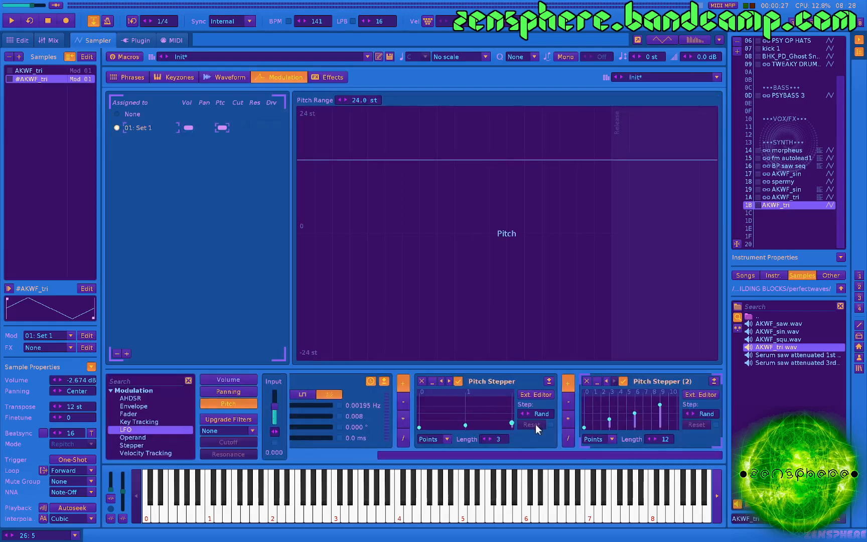